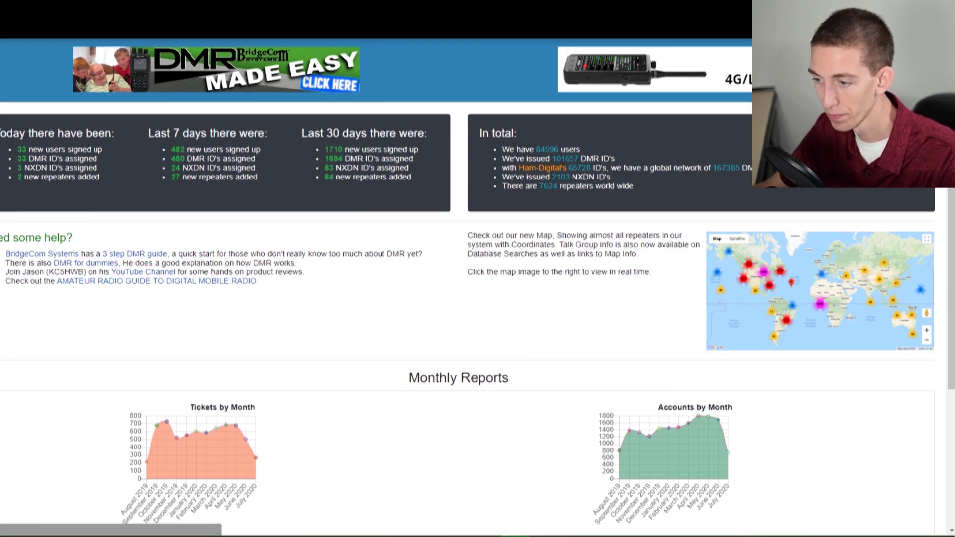
Step: Agree to the RadioID.net terms and conditions and continue to Register Account
scroll(106, 283, down, 4)
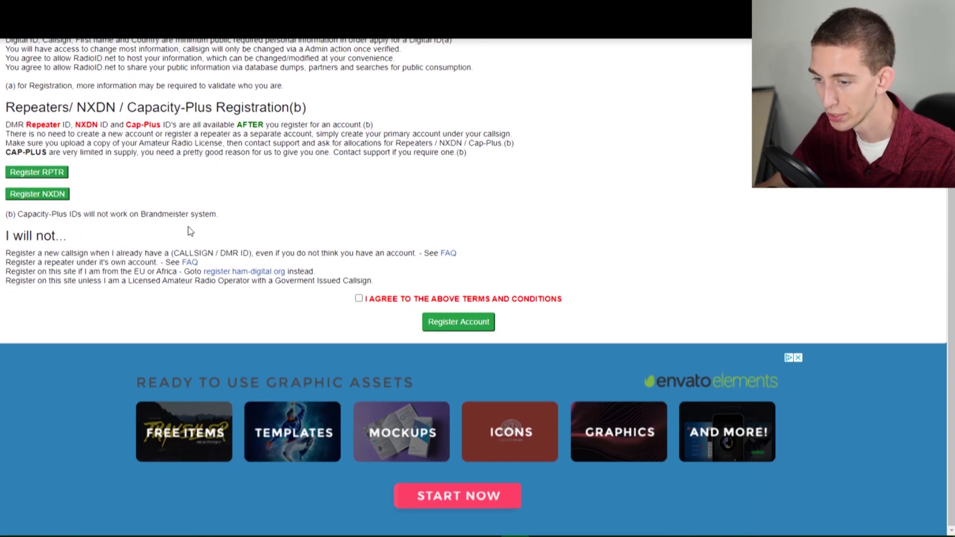
click(358, 299)
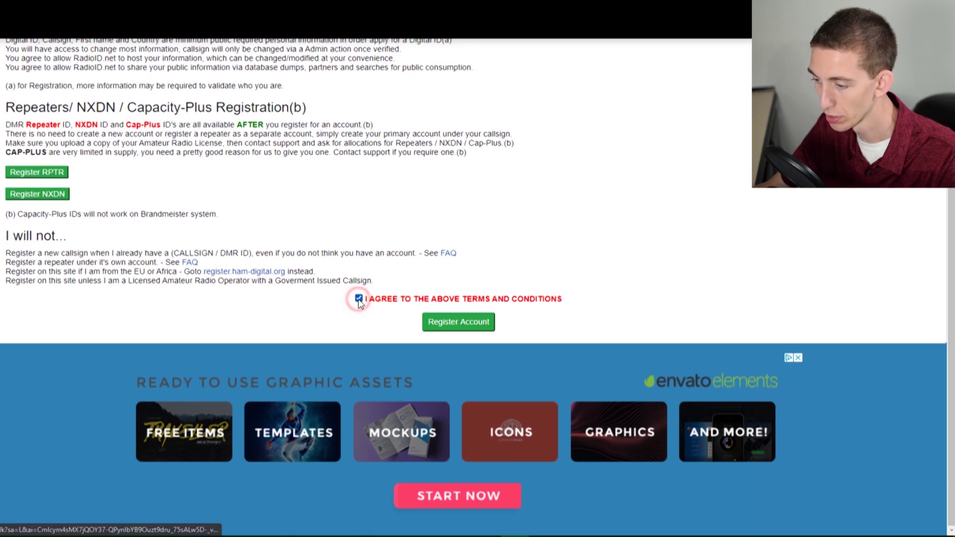
click(465, 322)
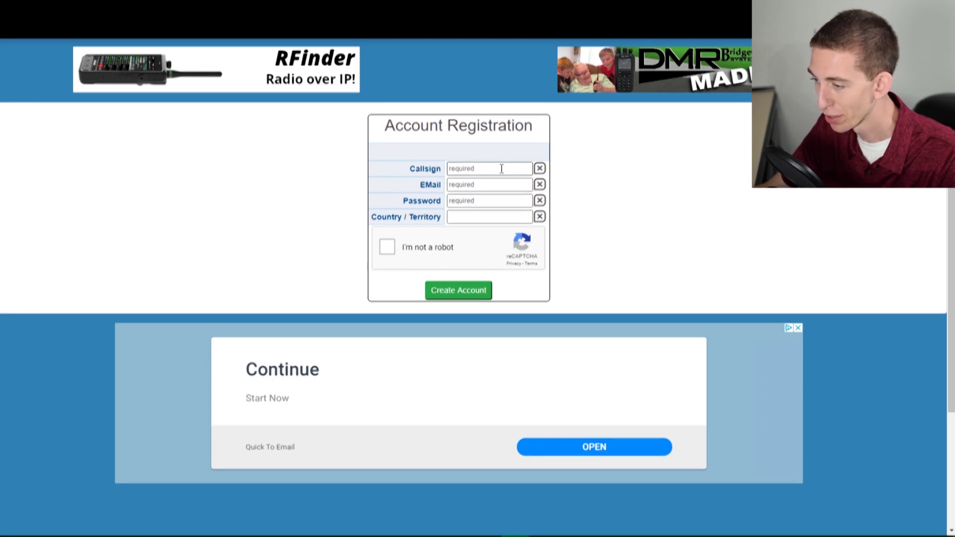
click(501, 169)
text(W3AMGT)
click(496, 184)
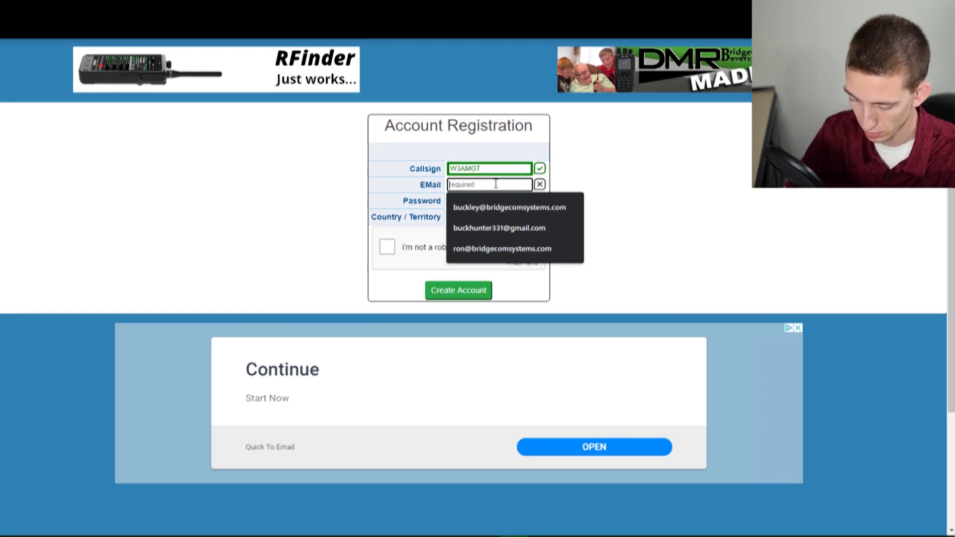
click(509, 207)
click(462, 199)
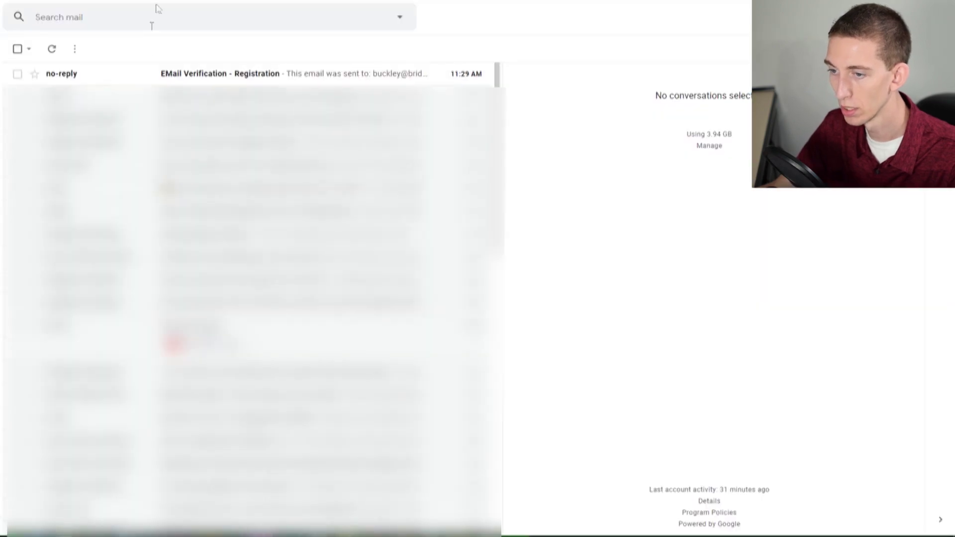
Step: Read the no-reply 'EMail Verification - Registration' message confirming verification is complete
click(126, 79)
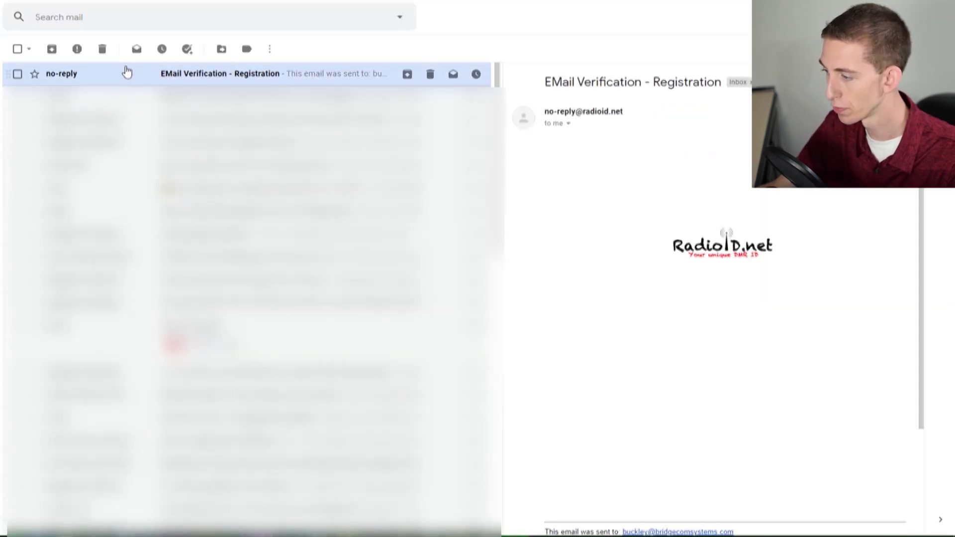
scroll(569, 277, down, 3)
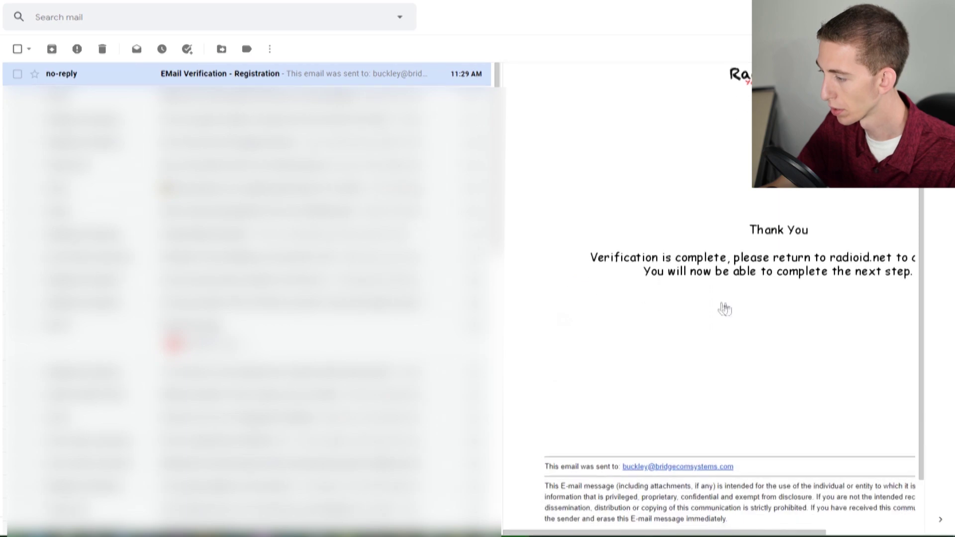
scroll(682, 308, up, 3)
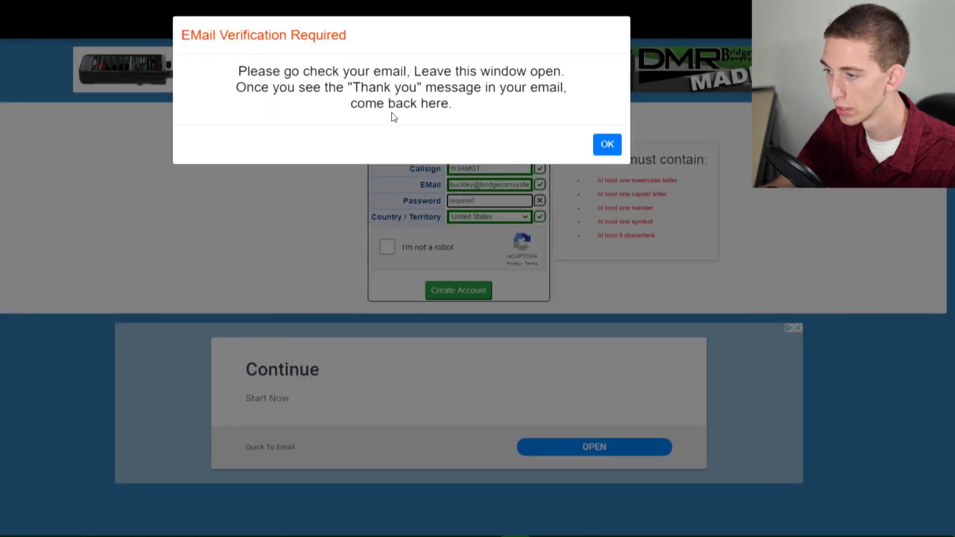
Step: Dismiss the verification notice, paste the password, pass reCAPTCHA and create the W3AMGT account
click(605, 145)
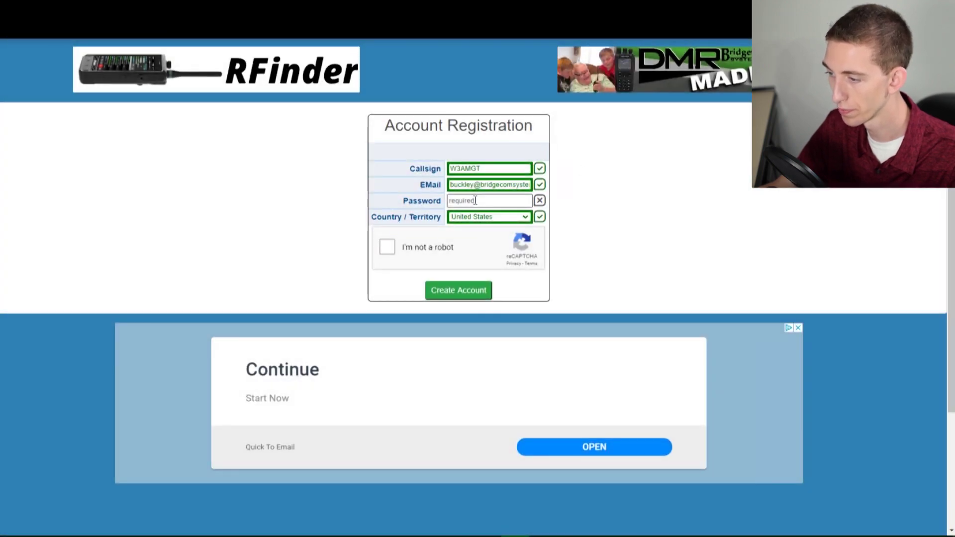
click(475, 200)
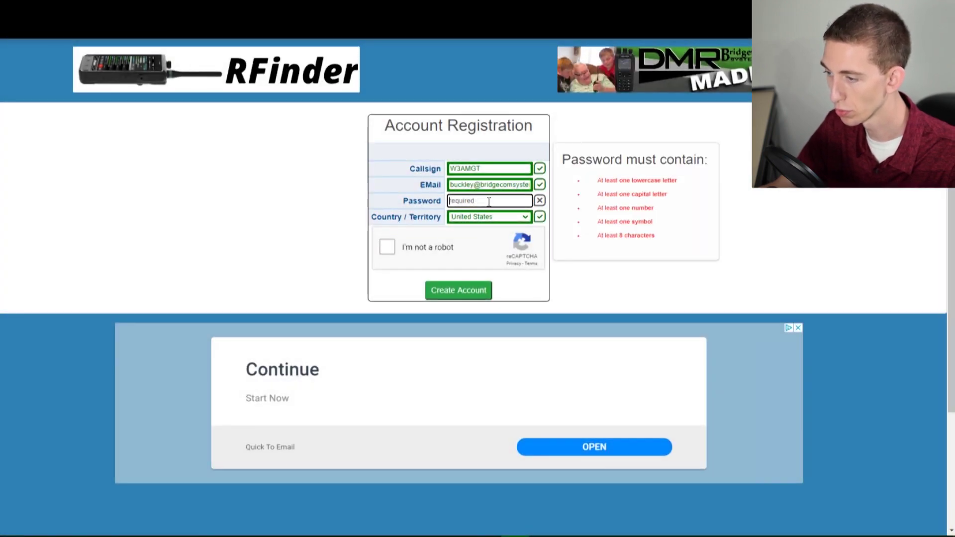
key(ctrl+v)
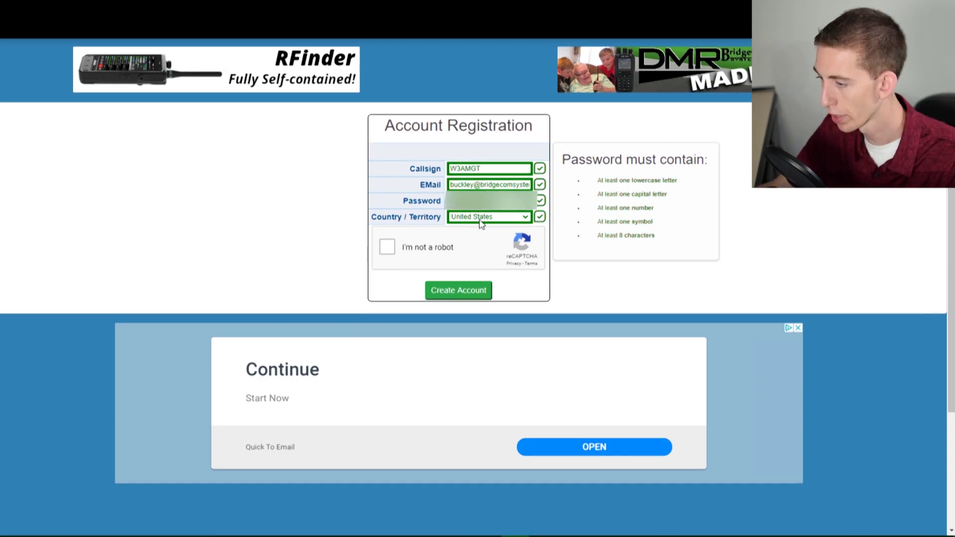
click(387, 248)
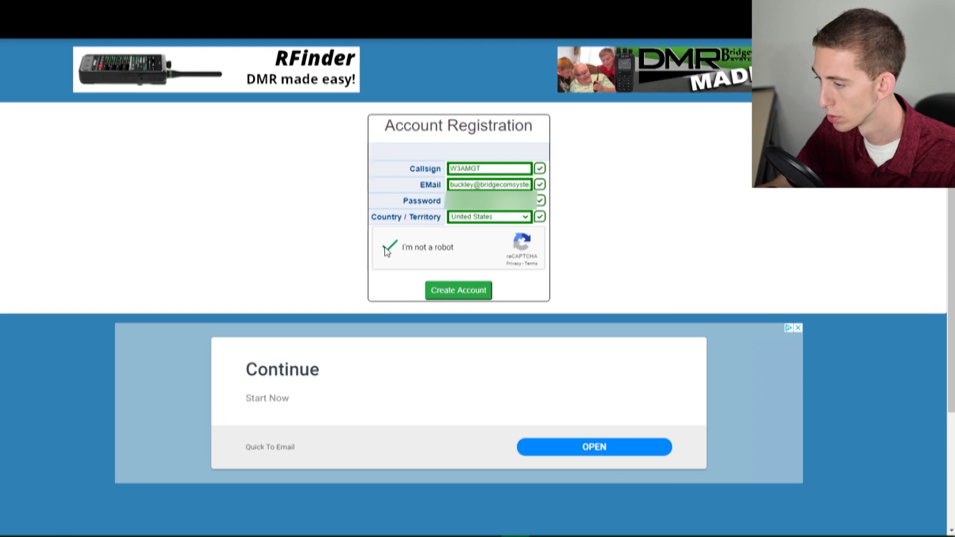
click(463, 294)
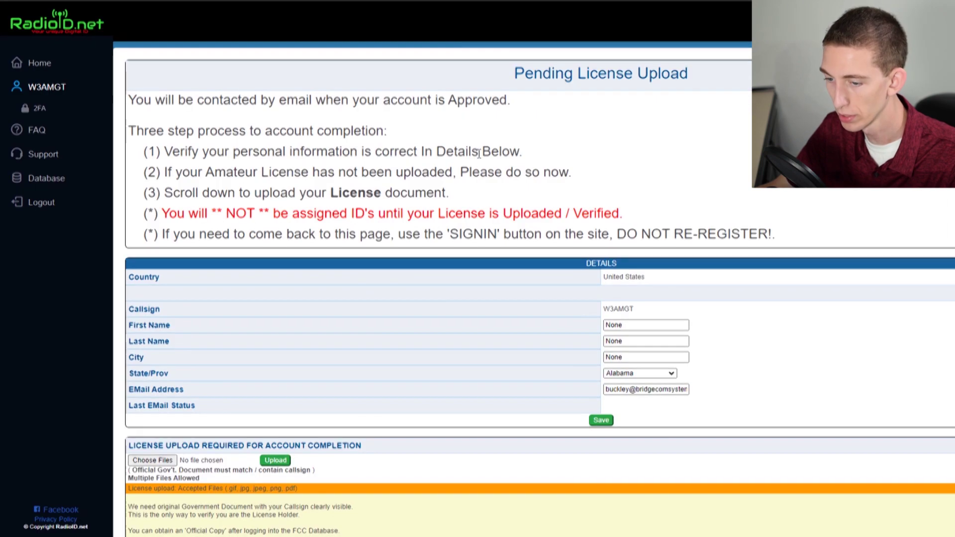
Step: Scroll through the Pending License Upload page's FCC instructions
scroll(398, 189, down, 3)
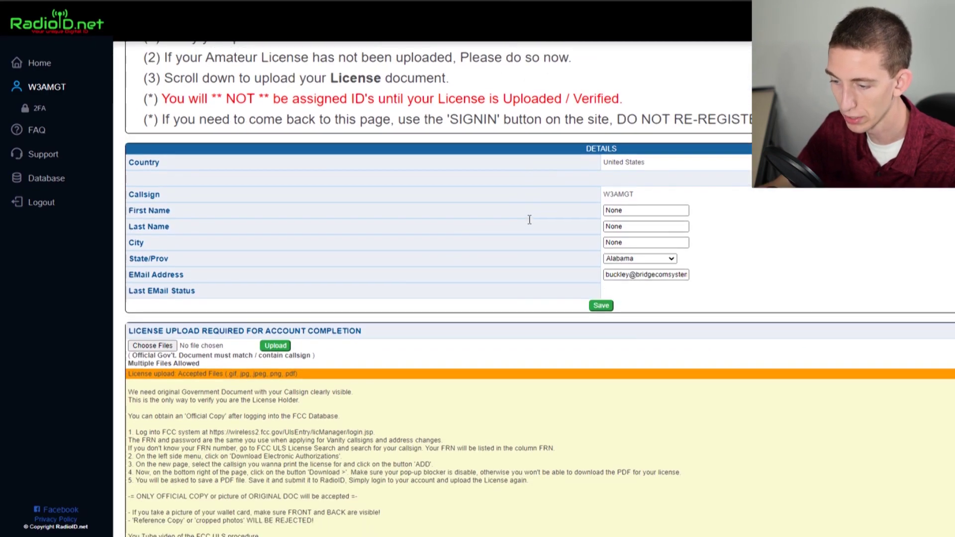
scroll(382, 207, up, 3)
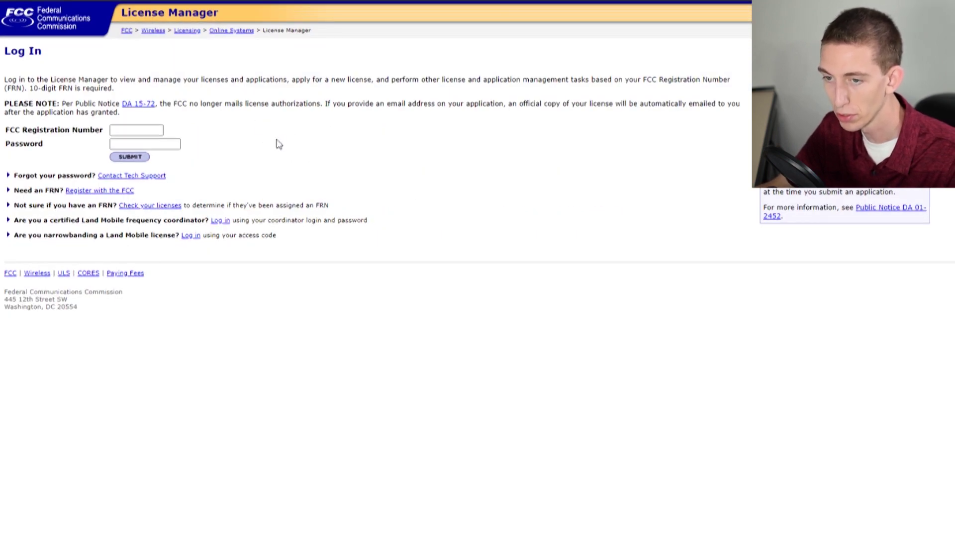
Step: Log into FCC License Manager with the FCC Registration Number and account password
click(141, 130)
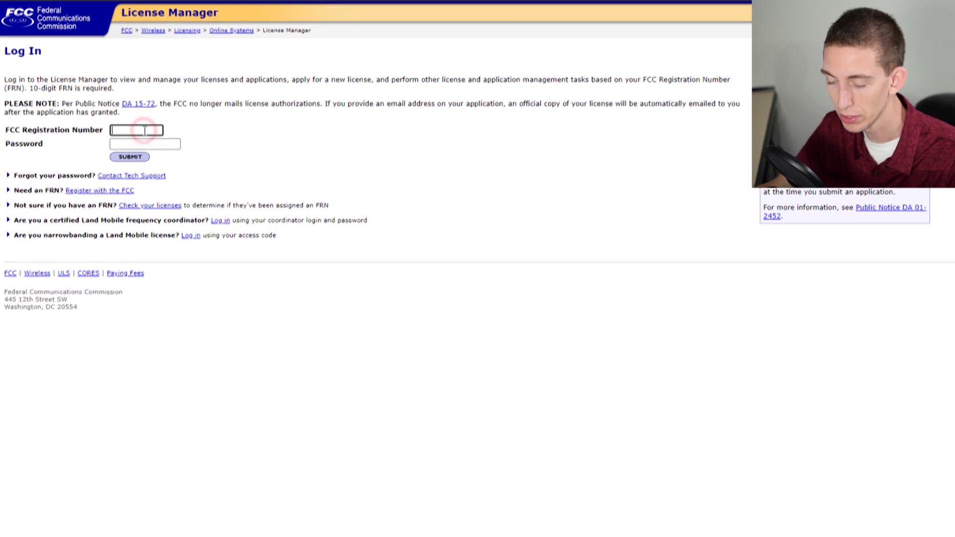
click(367, 145)
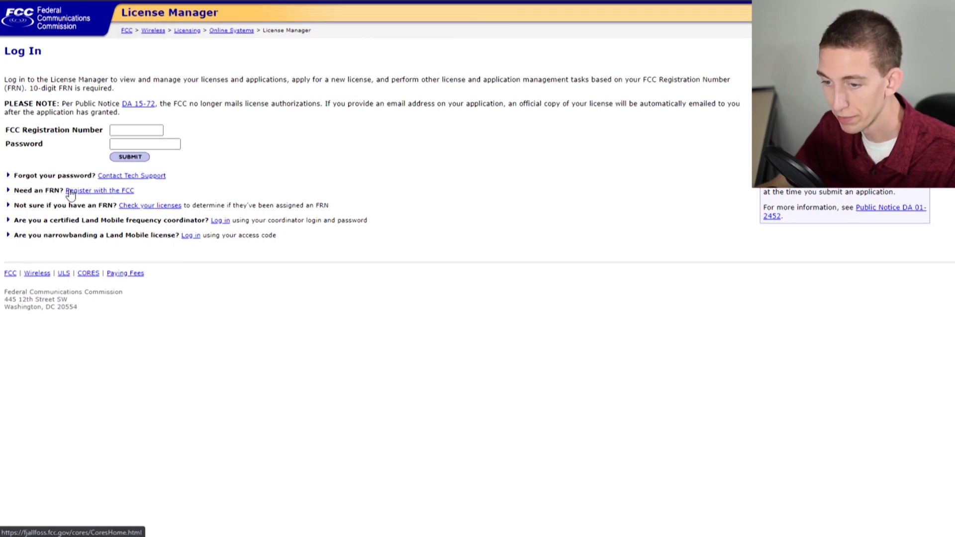
click(121, 131)
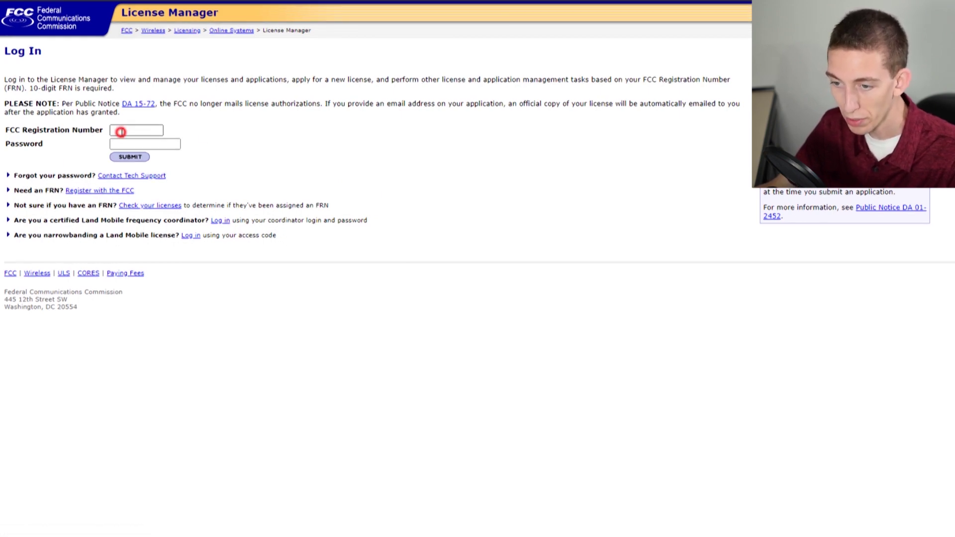
click(180, 143)
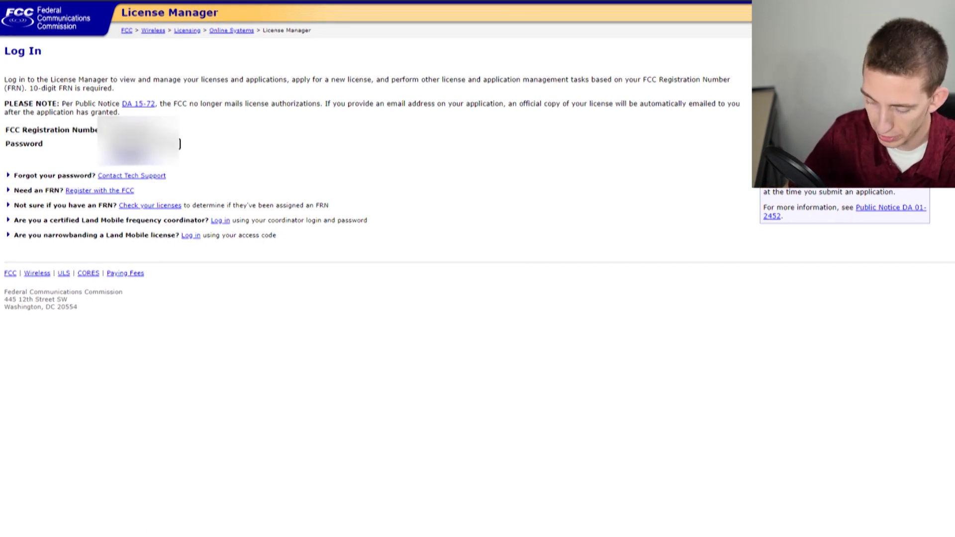
click(131, 158)
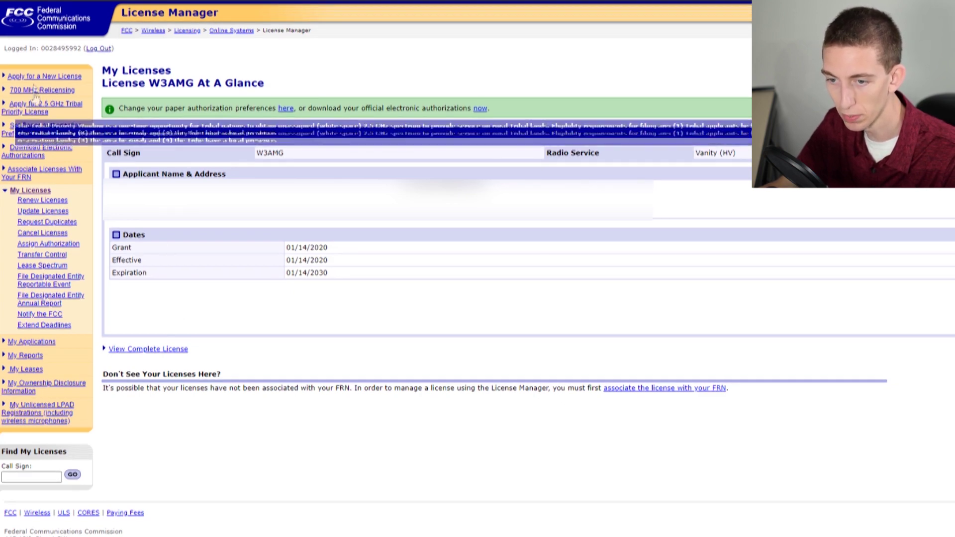
Step: Go to the Download Electronic Authorizations page from the left menu
click(5, 151)
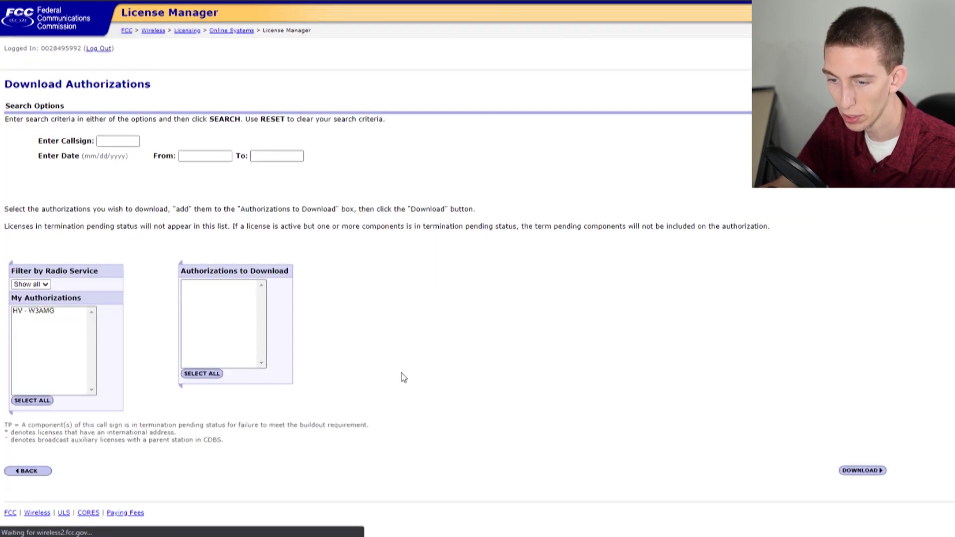
Step: Add HV - W3AMG to the download list, select all, and download it
scroll(400, 375, down, 1)
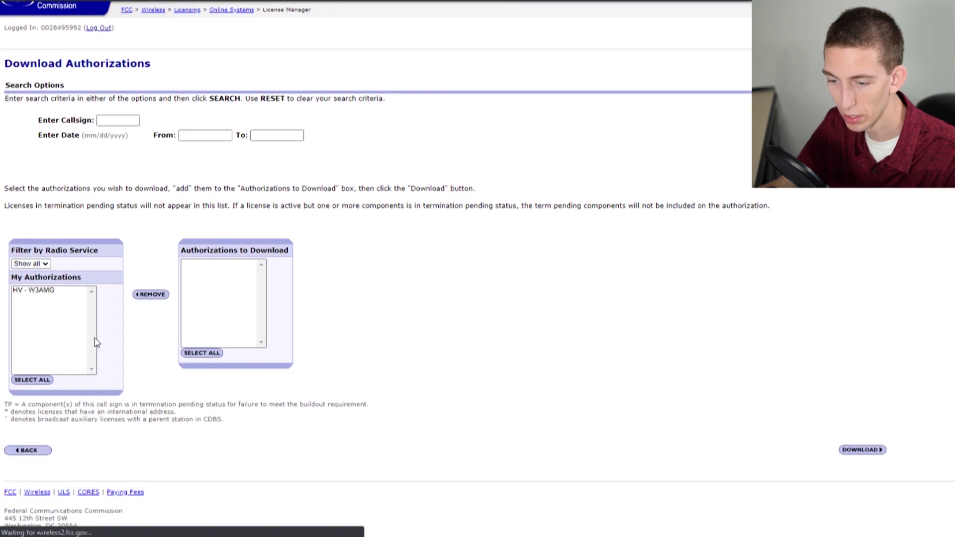
click(59, 294)
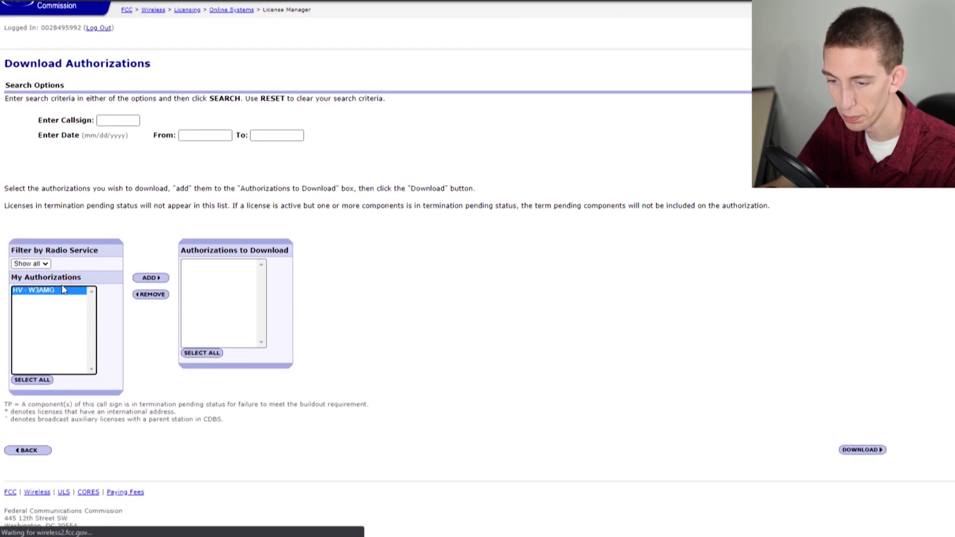
click(147, 280)
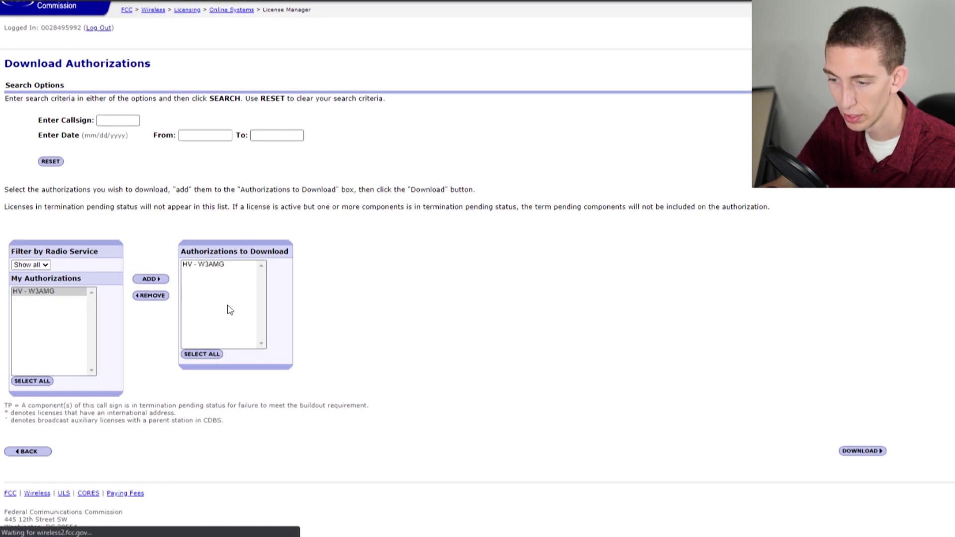
click(203, 354)
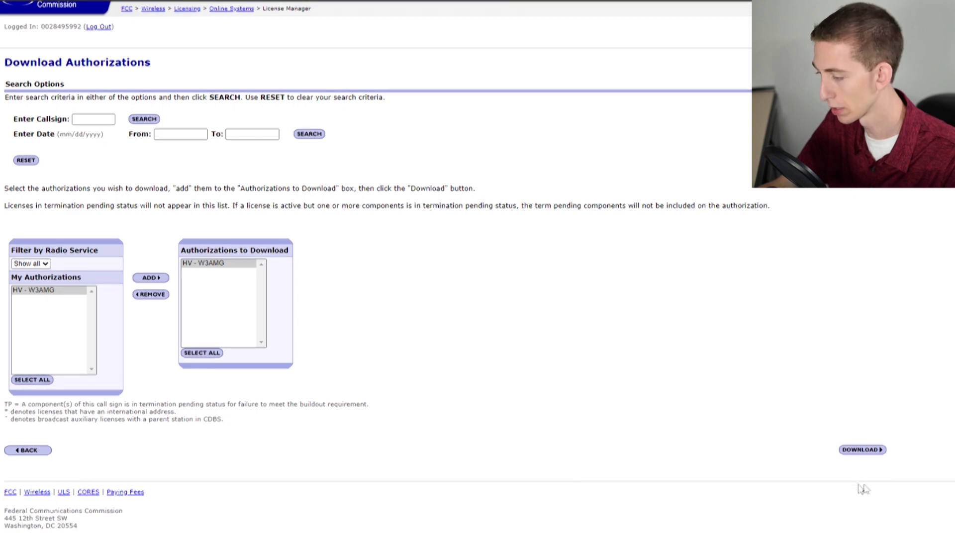
click(865, 451)
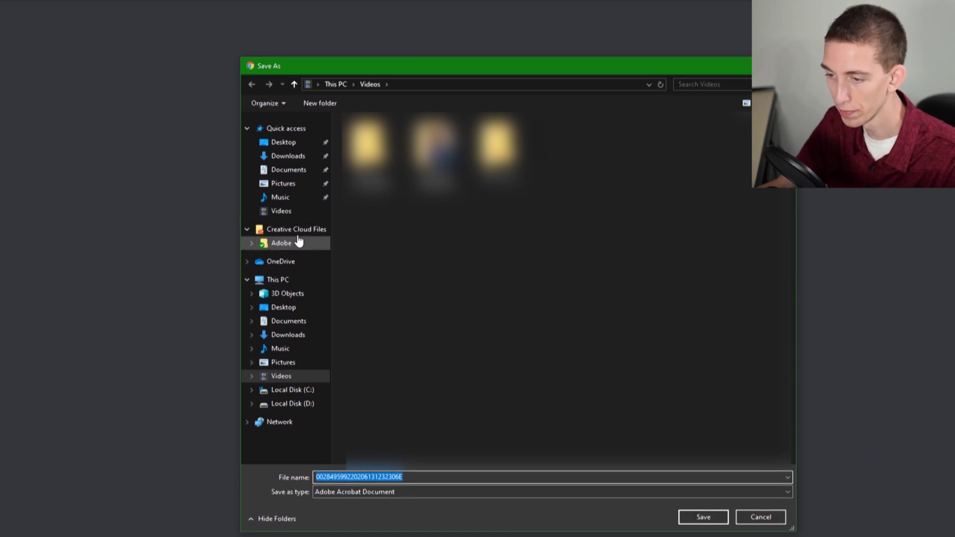
Step: Save the FCC license PDF to the Desktop
click(291, 144)
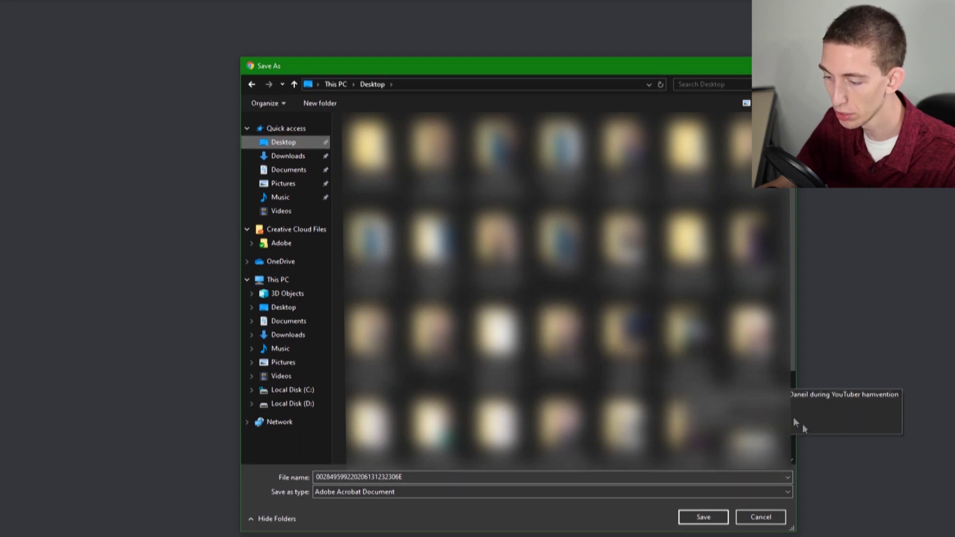
click(707, 517)
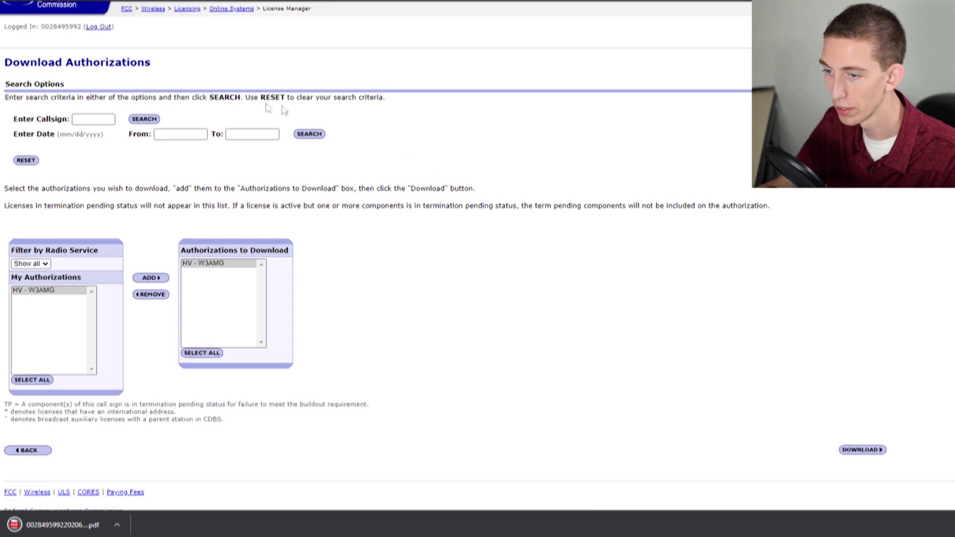
Step: Show the desktop and open the downloaded FCC license PDF to review it
key(super+d)
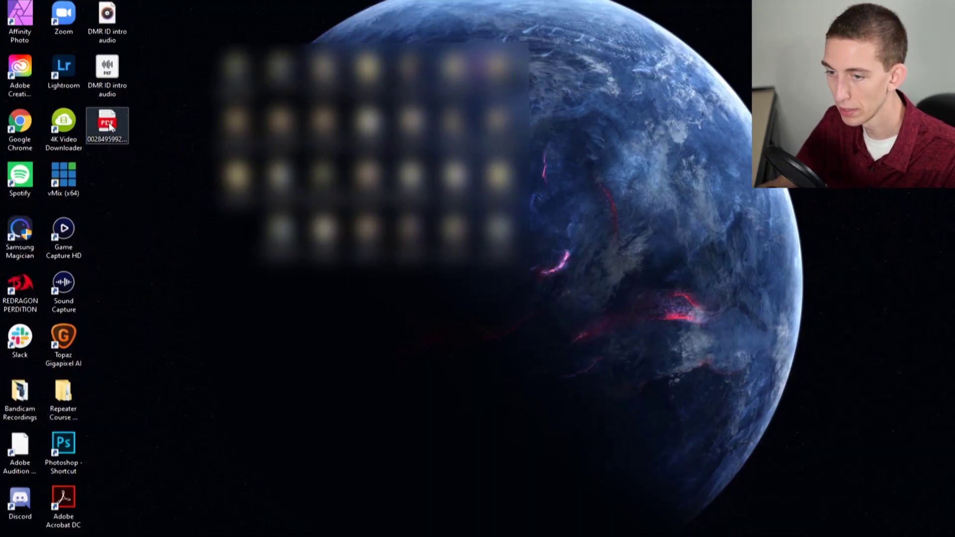
double_click(109, 124)
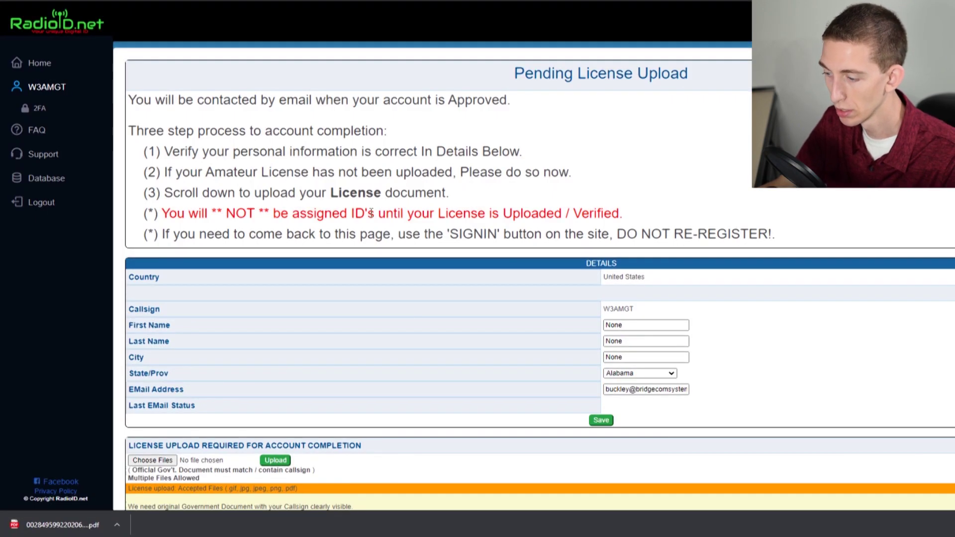
Step: Try submitting the License Upload form before any file is chosen
scroll(370, 211, down, 4)
scroll(298, 234, down, 1)
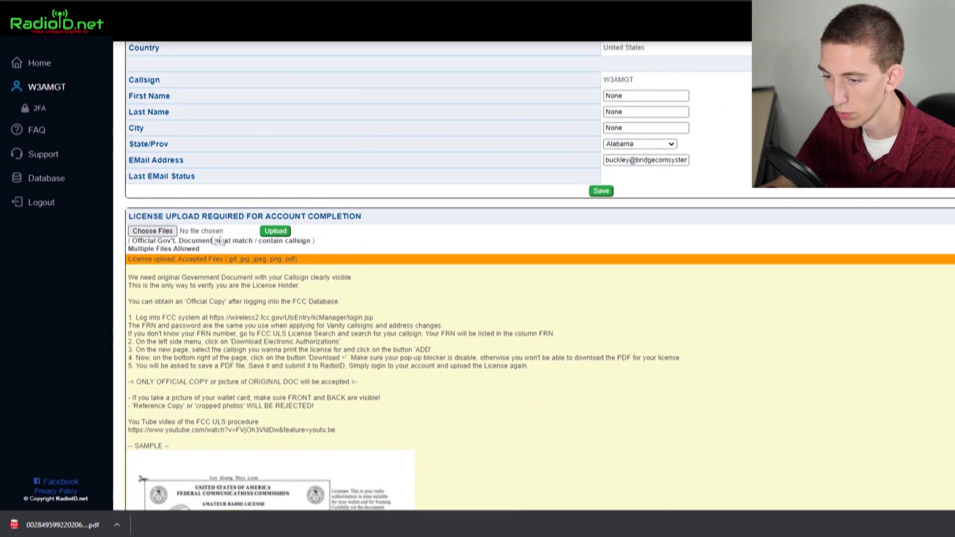
click(280, 232)
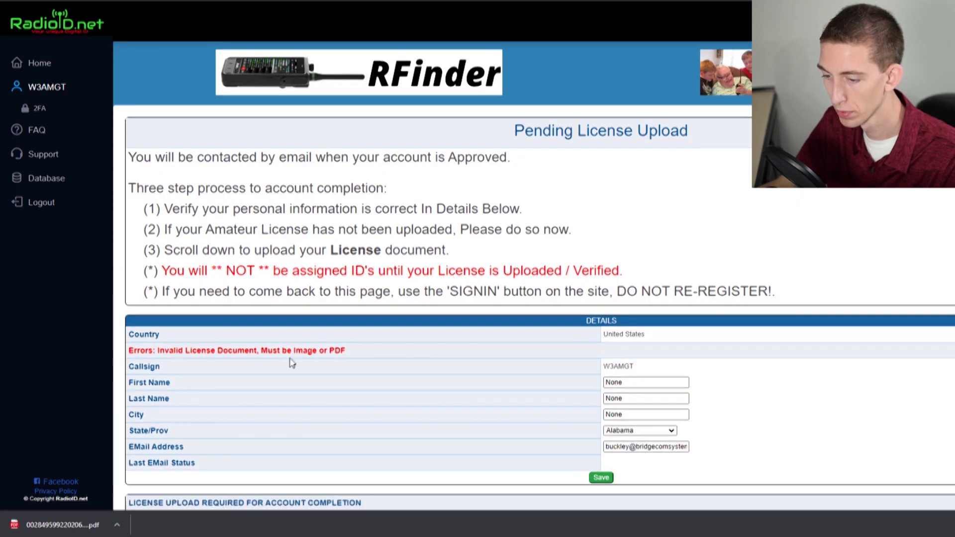
Step: Choose the saved FCC license PDF from the Desktop and upload it
scroll(287, 363, down, 5)
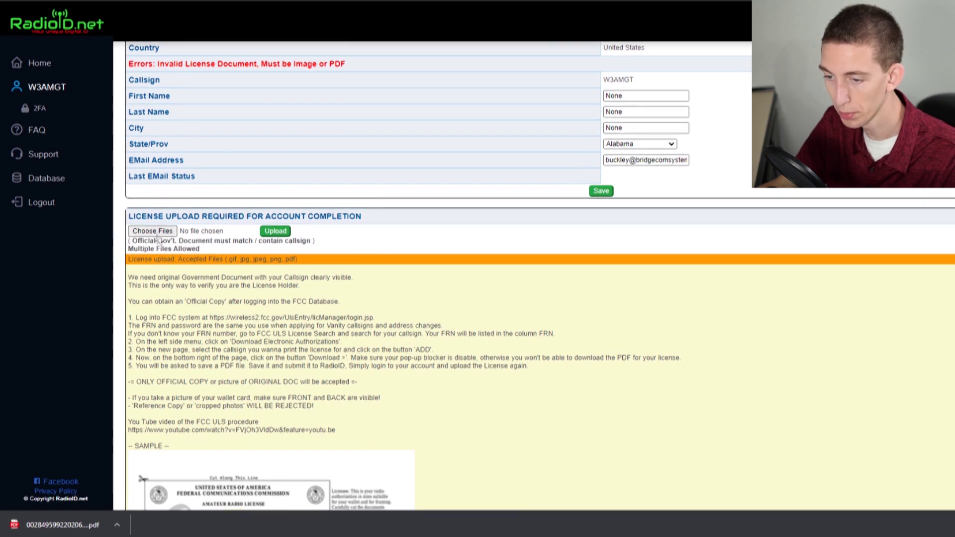
click(160, 232)
click(279, 142)
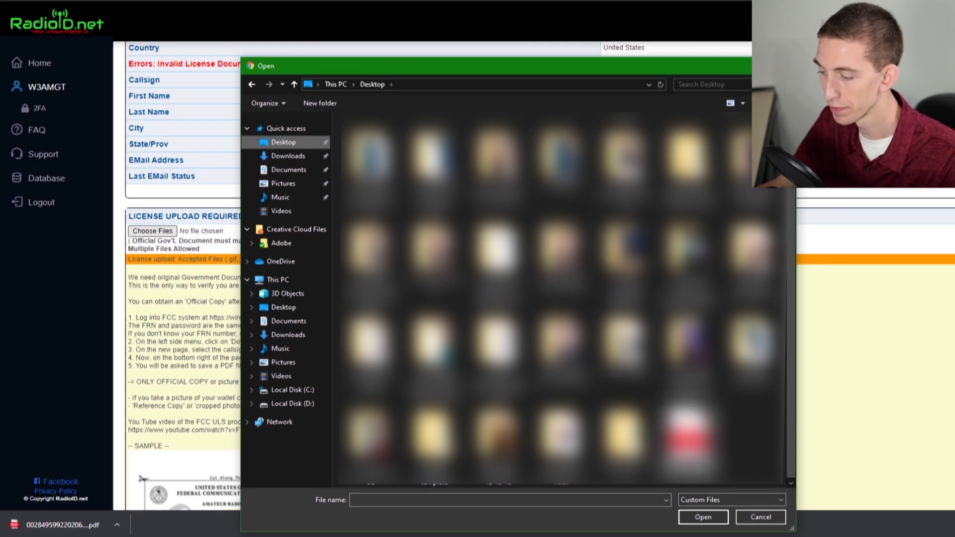
click(688, 440)
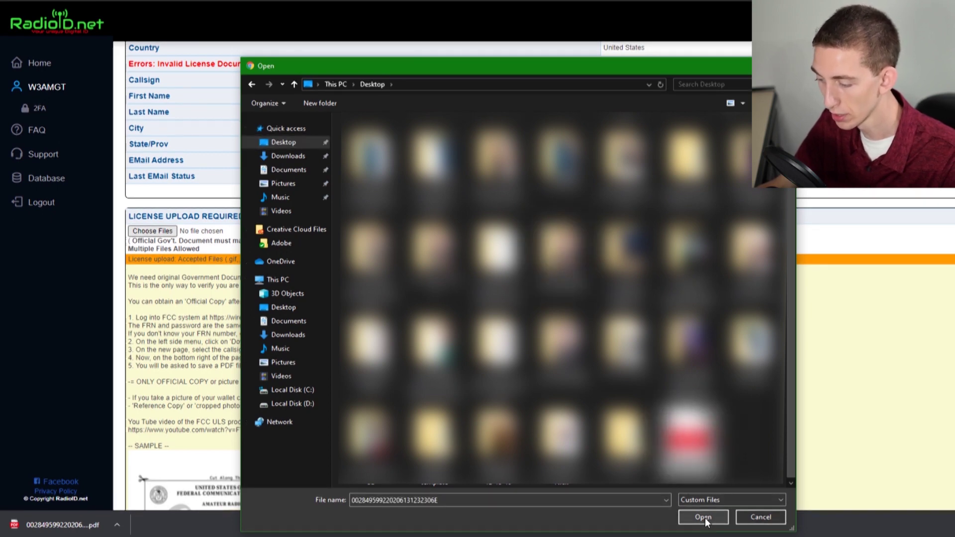
click(703, 516)
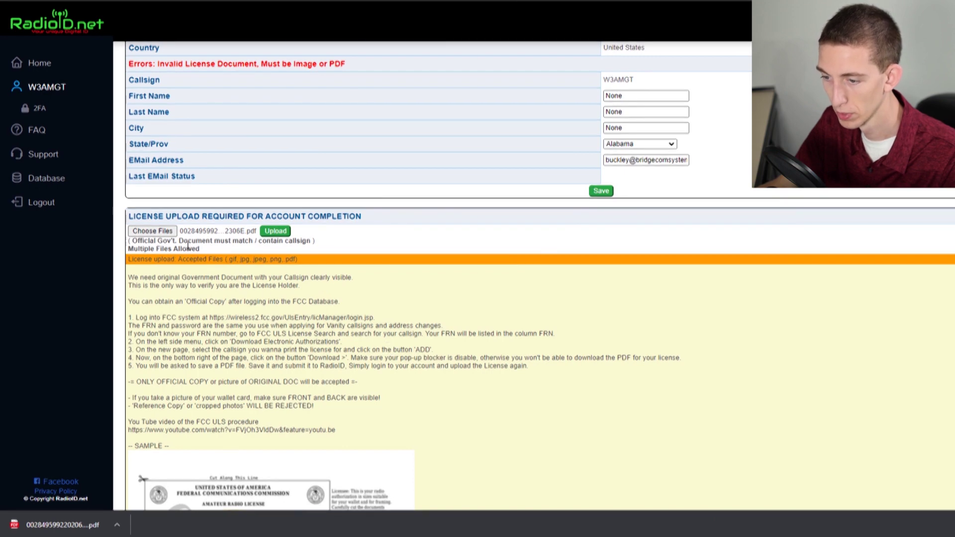
click(281, 233)
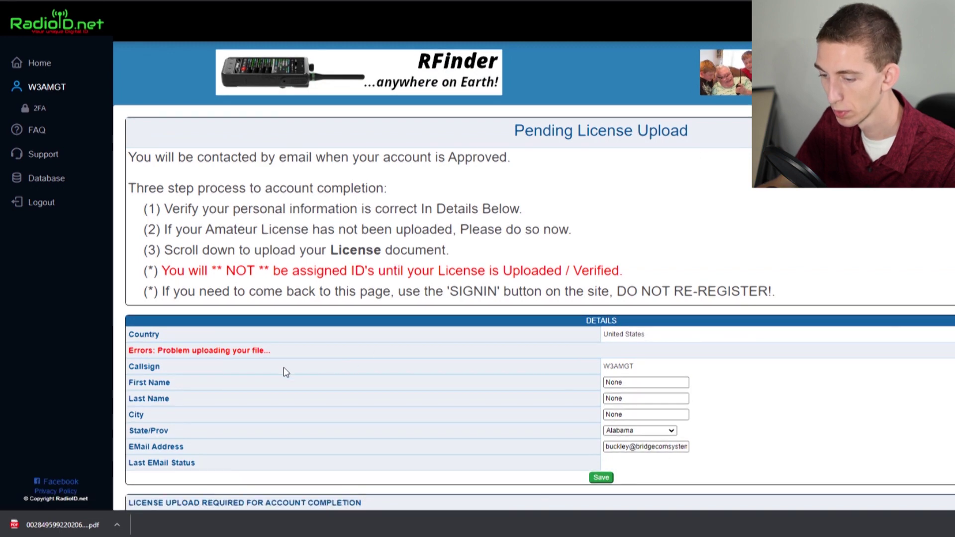
double_click(633, 384)
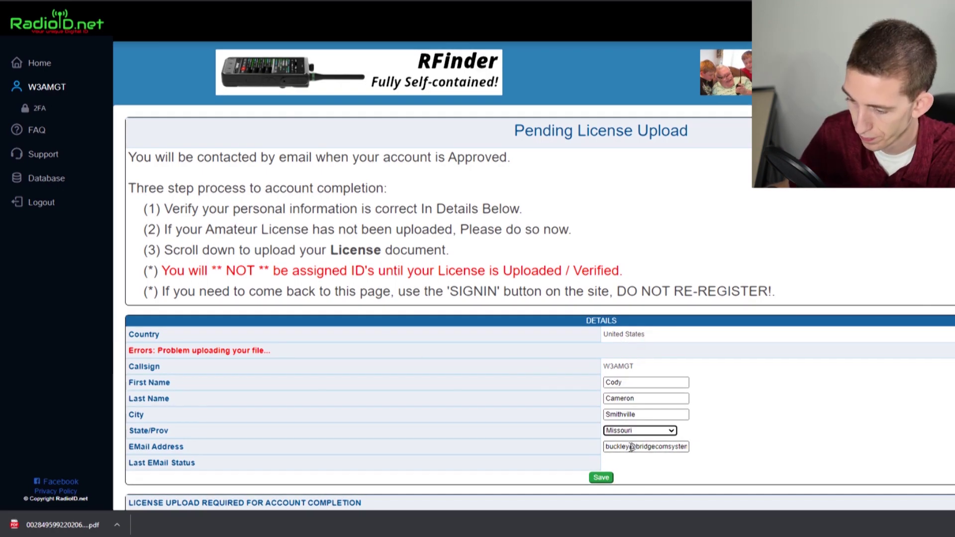
Step: Save the Details form with first name, last name, city and state, then review the license upload section
scroll(721, 466, down, 5)
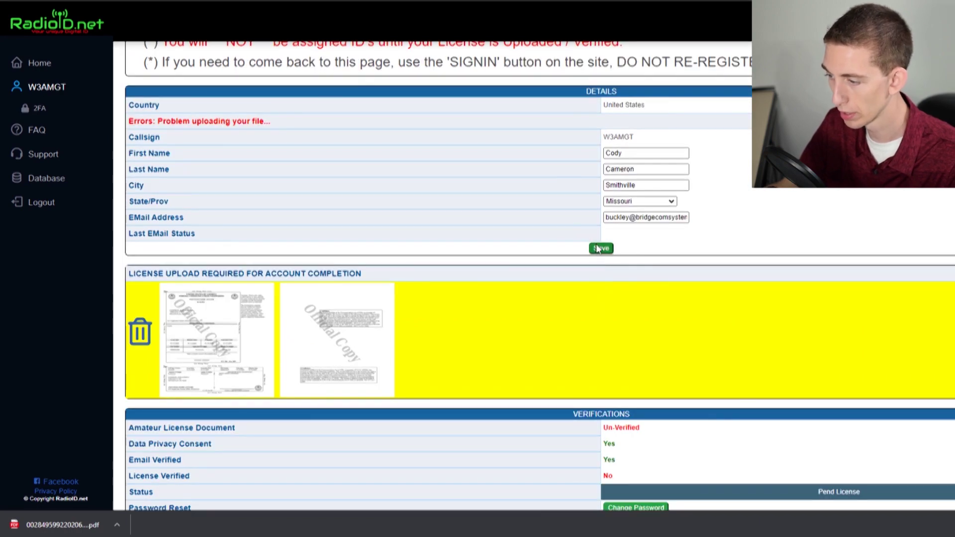
click(597, 250)
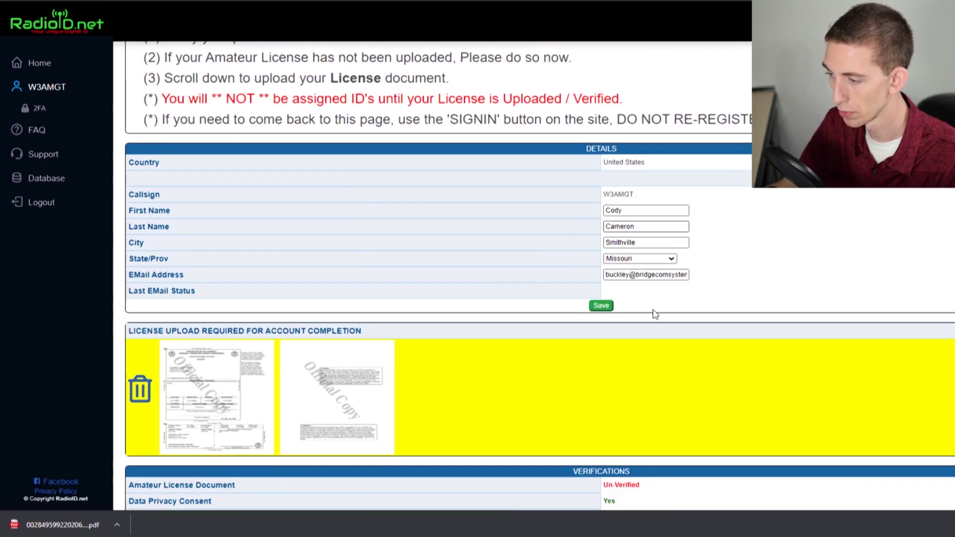
scroll(647, 310, down, 6)
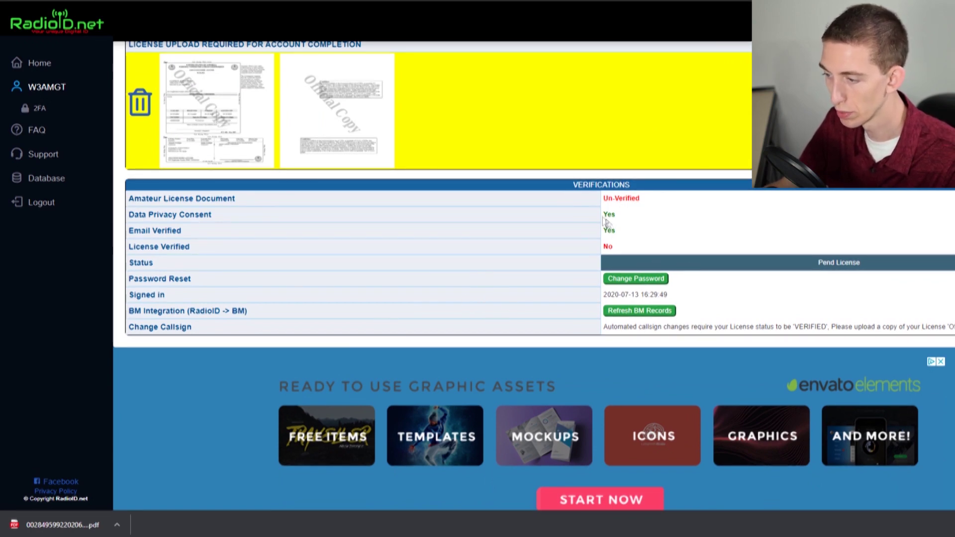
scroll(403, 312, up, 3)
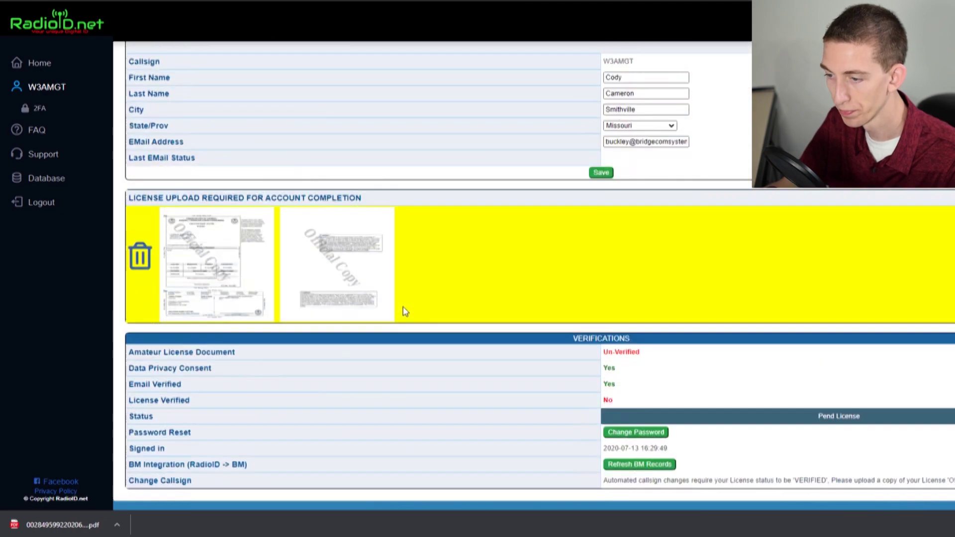
scroll(403, 311, up, 6)
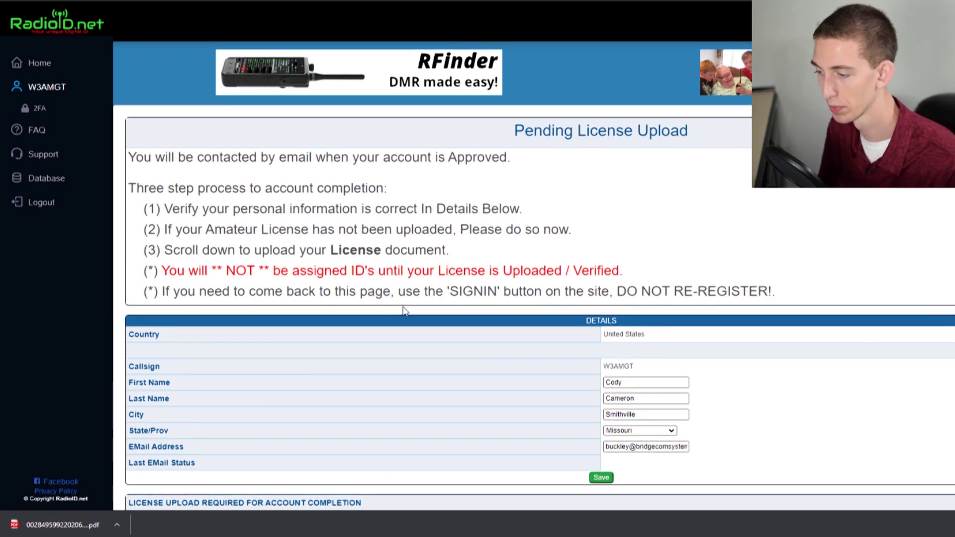
scroll(846, 258, down, 3)
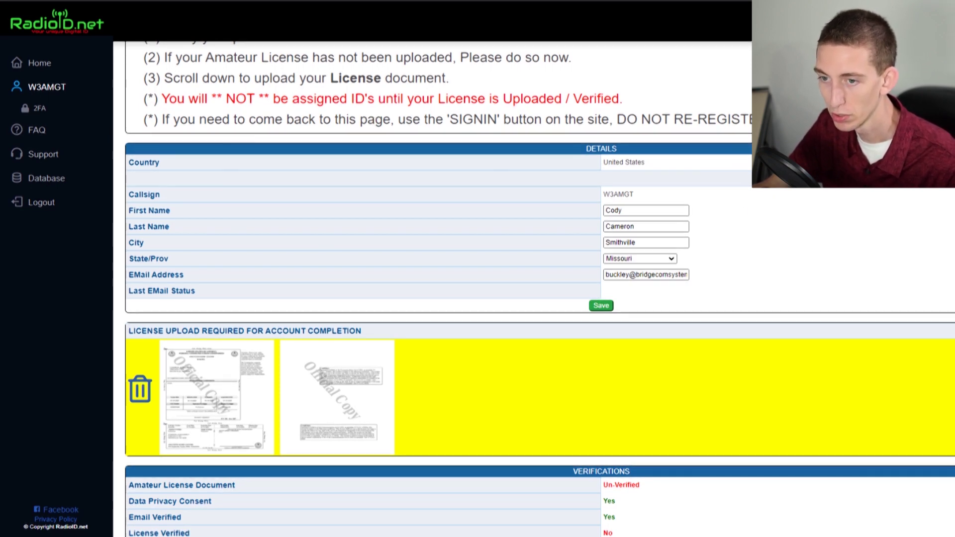
Step: Reload the account page twice, cancelling then accepting the resubmission prompt, to check verification status
key(F5)
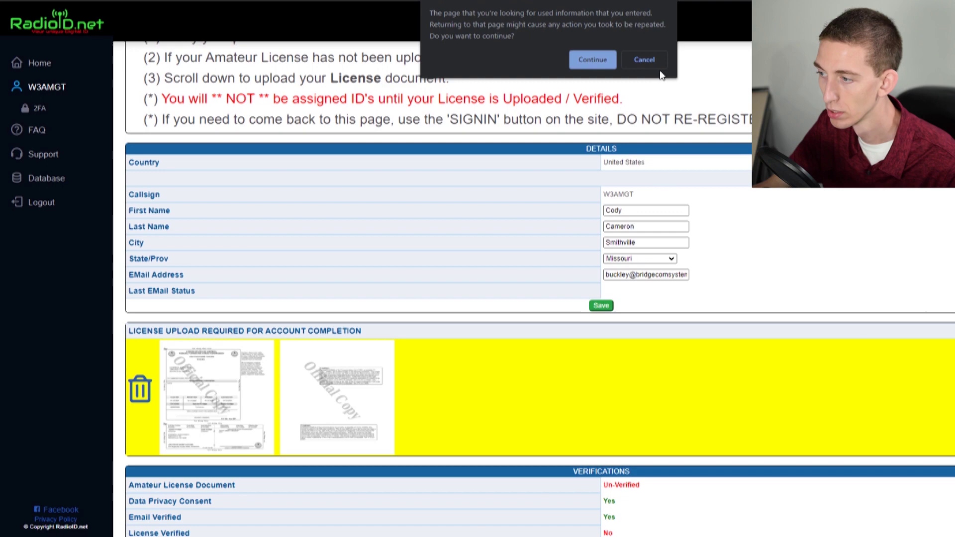
click(644, 60)
scroll(290, 264, down, 5)
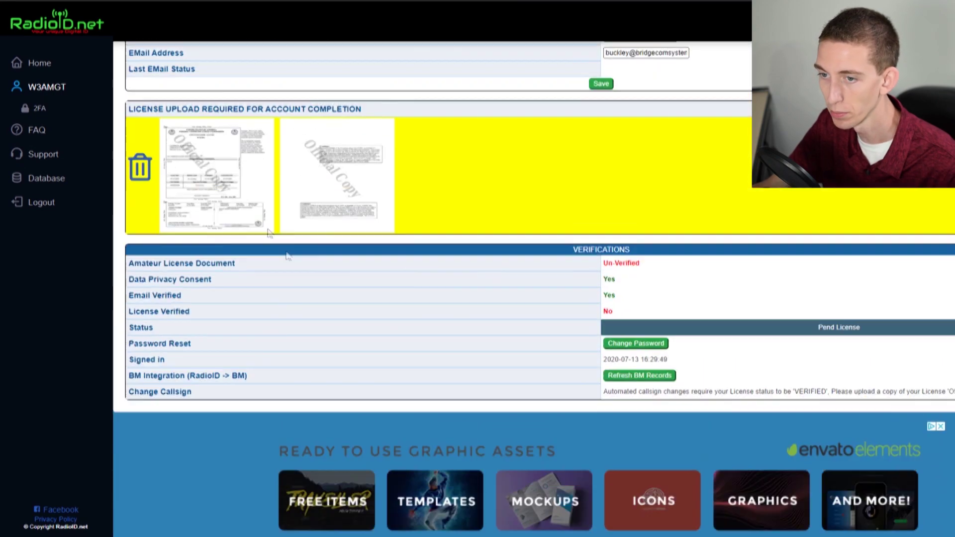
scroll(286, 256, up, 2)
key(F5)
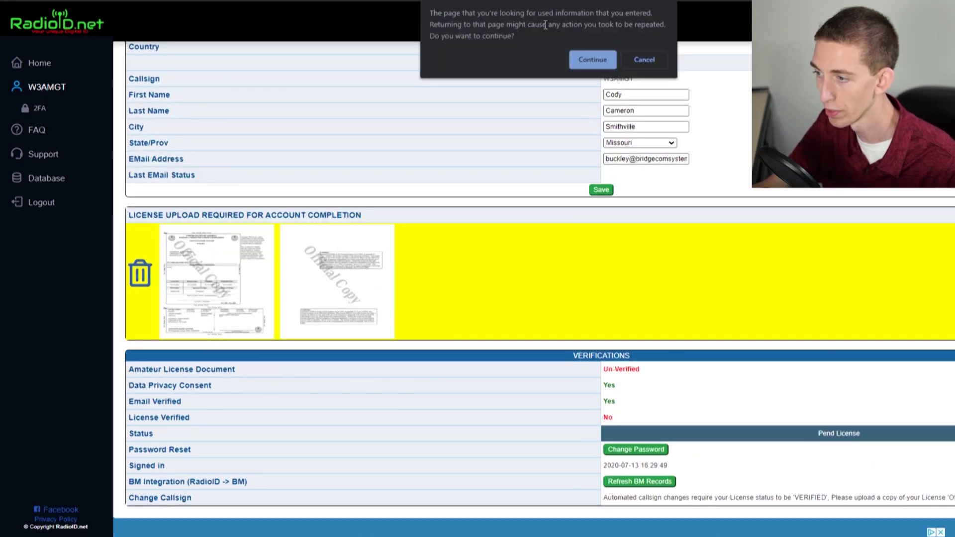
click(591, 62)
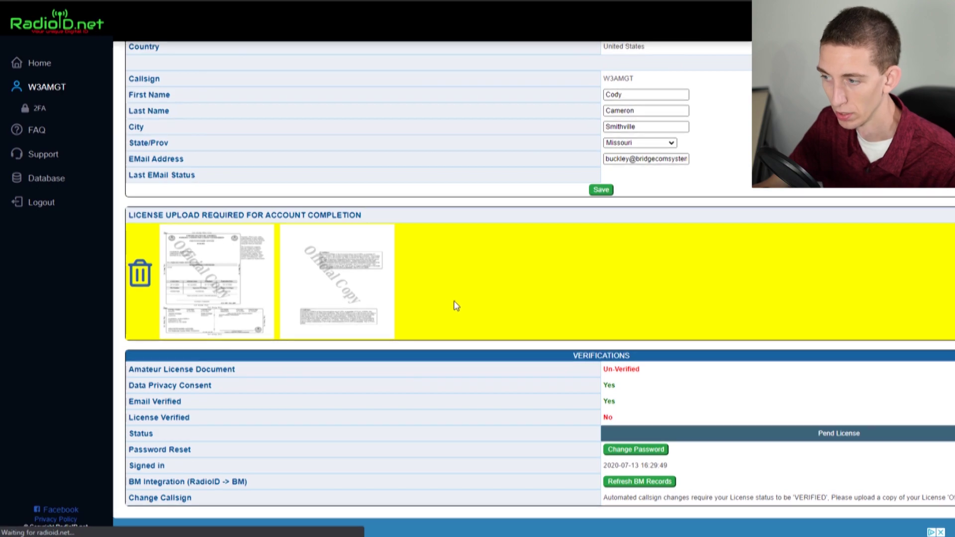
scroll(568, 287, down, 3)
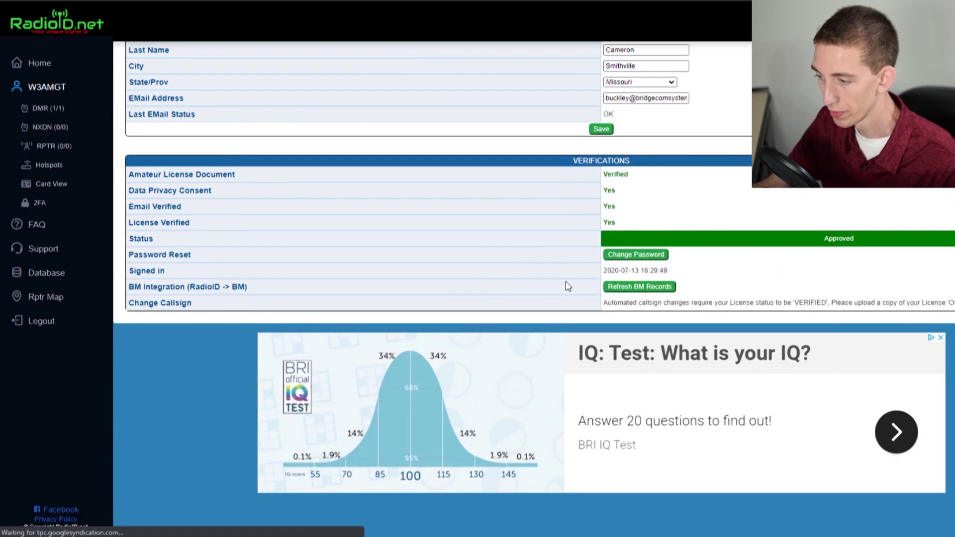
scroll(358, 124, up, 3)
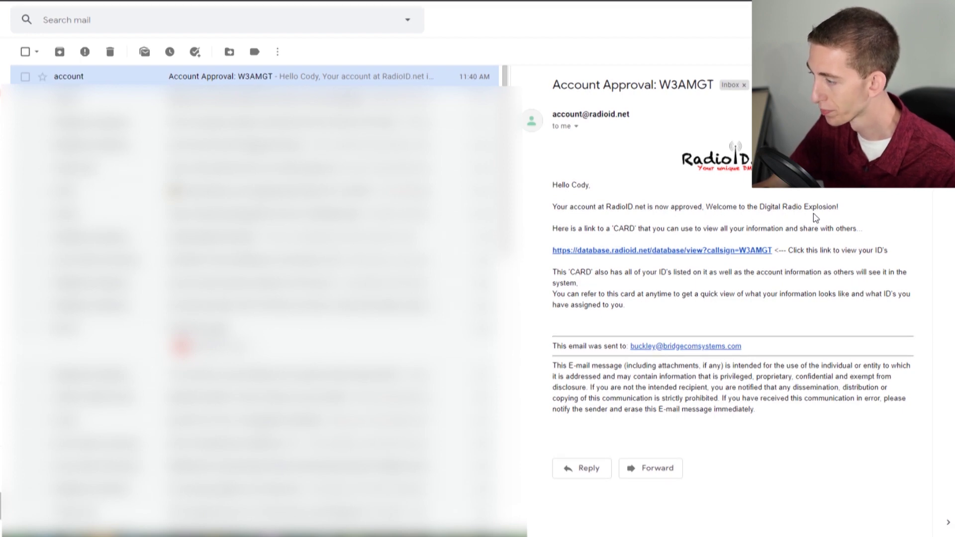
Step: Follow the ID card link in the RadioID.net approval email
click(727, 250)
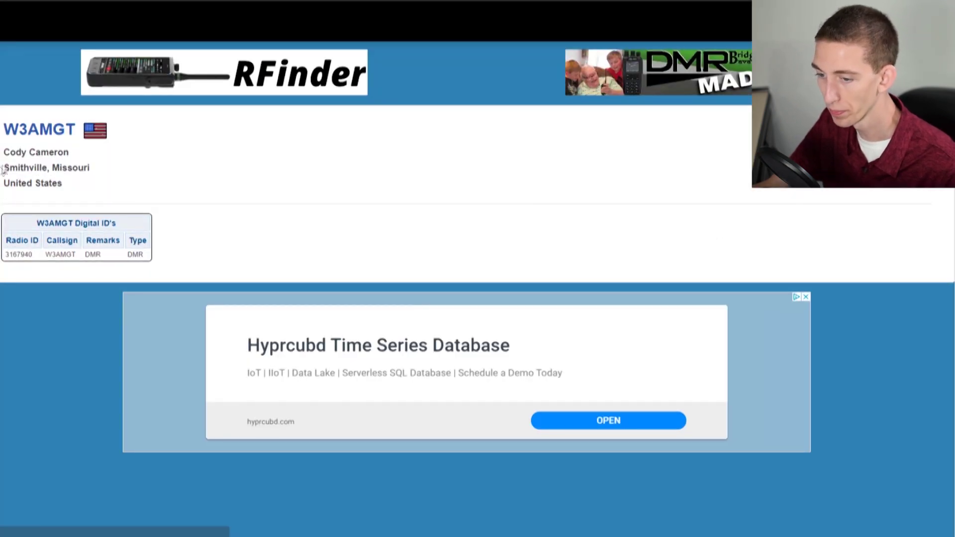
Step: Select the assigned DMR Radio ID on the callsign's ID card page
double_click(16, 254)
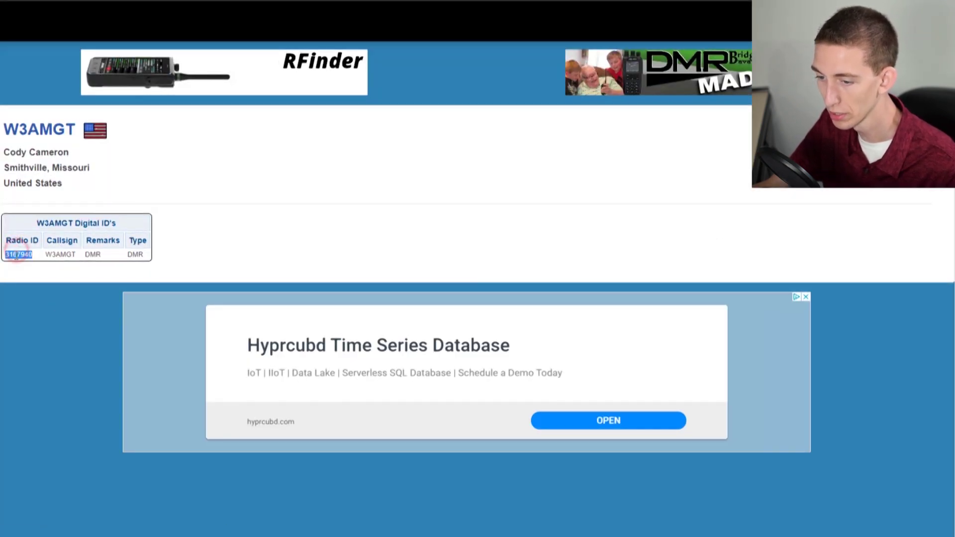
click(331, 206)
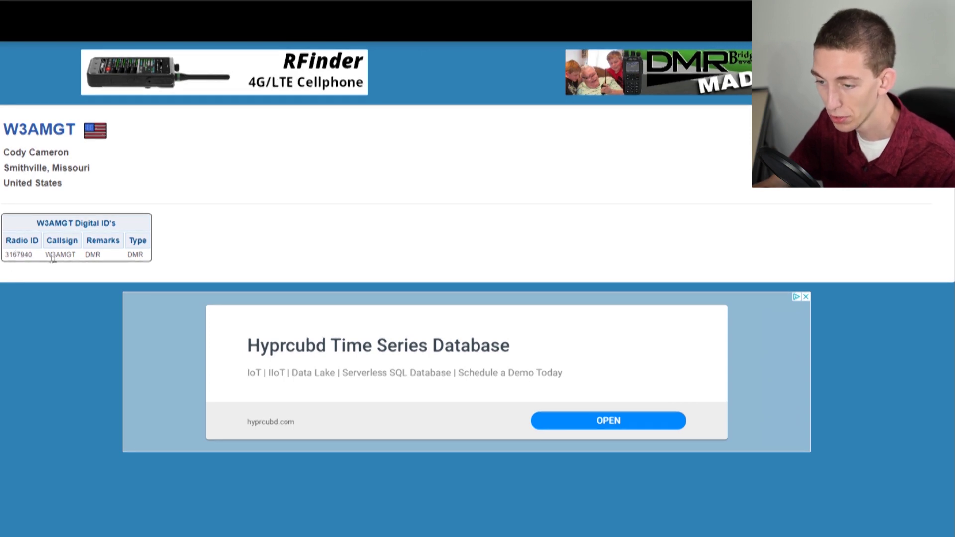
click(345, 246)
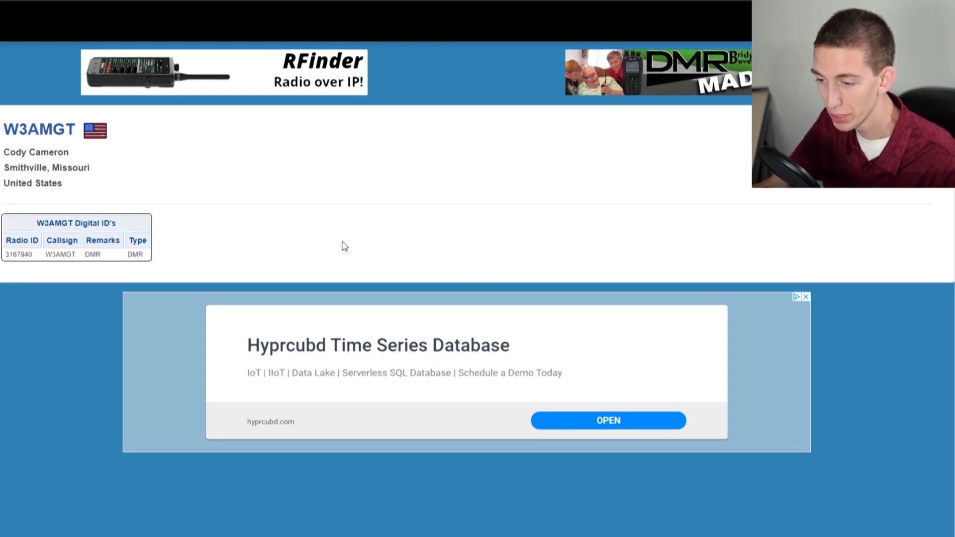